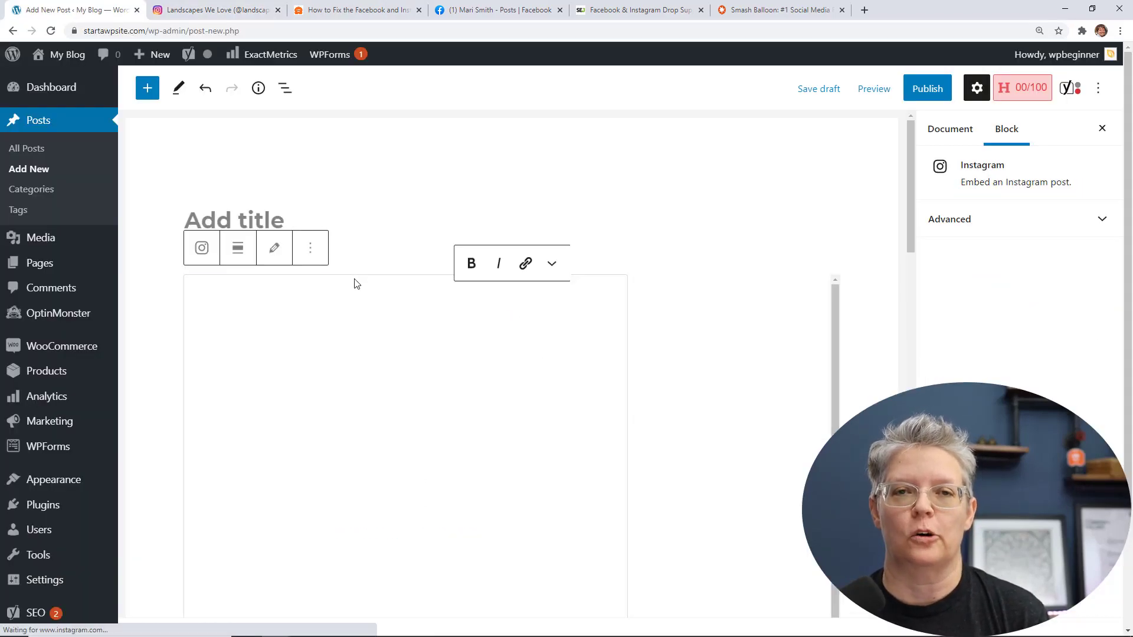
pyautogui.scroll(-1, 670, 496)
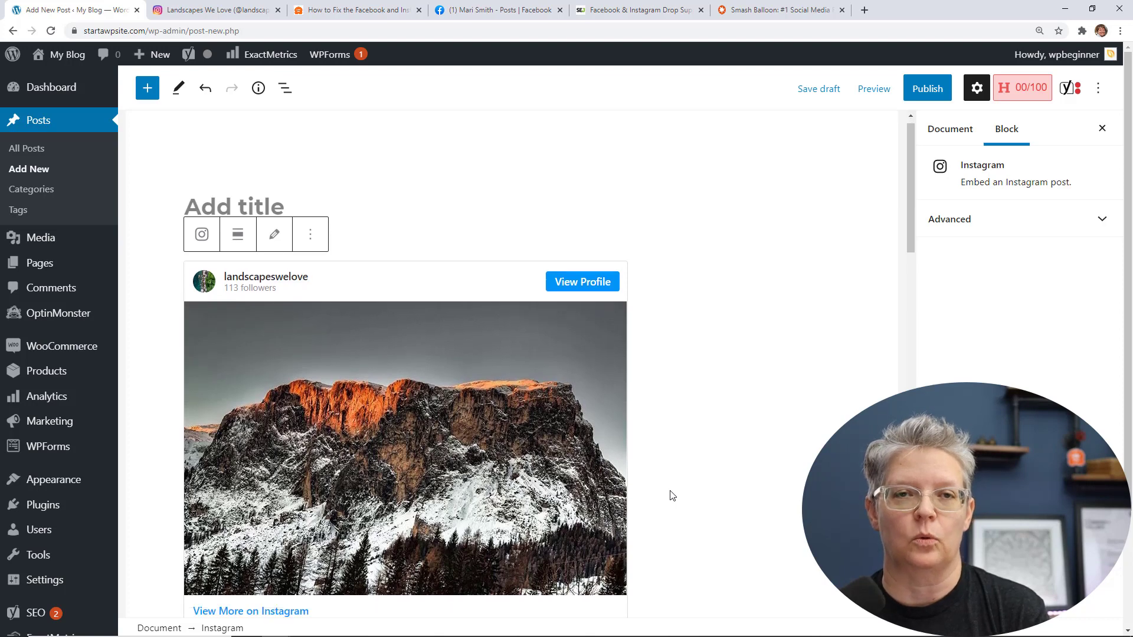
pyautogui.scroll(-2, 670, 496)
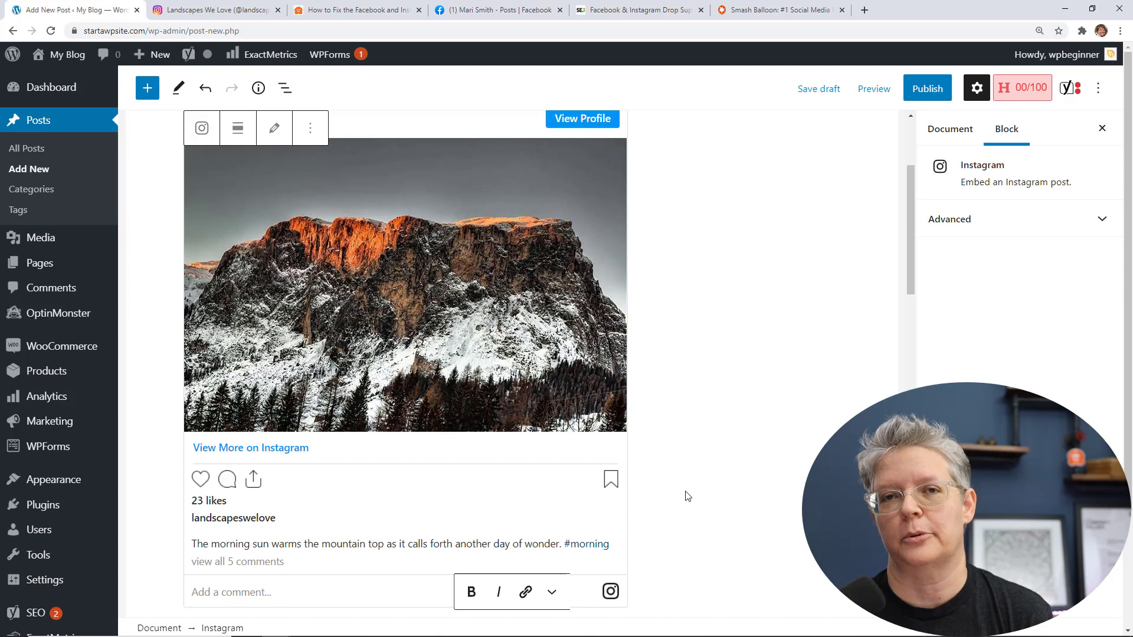
pyautogui.scroll(1, 685, 496)
pyautogui.scroll(1, 686, 496)
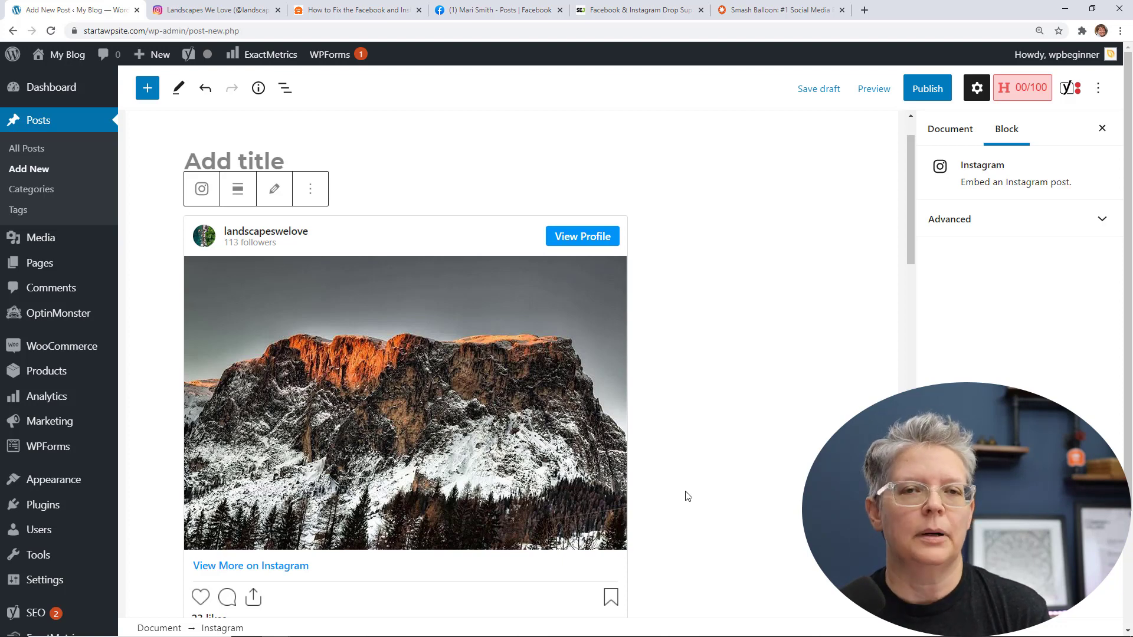
pyautogui.scroll(-1, 686, 495)
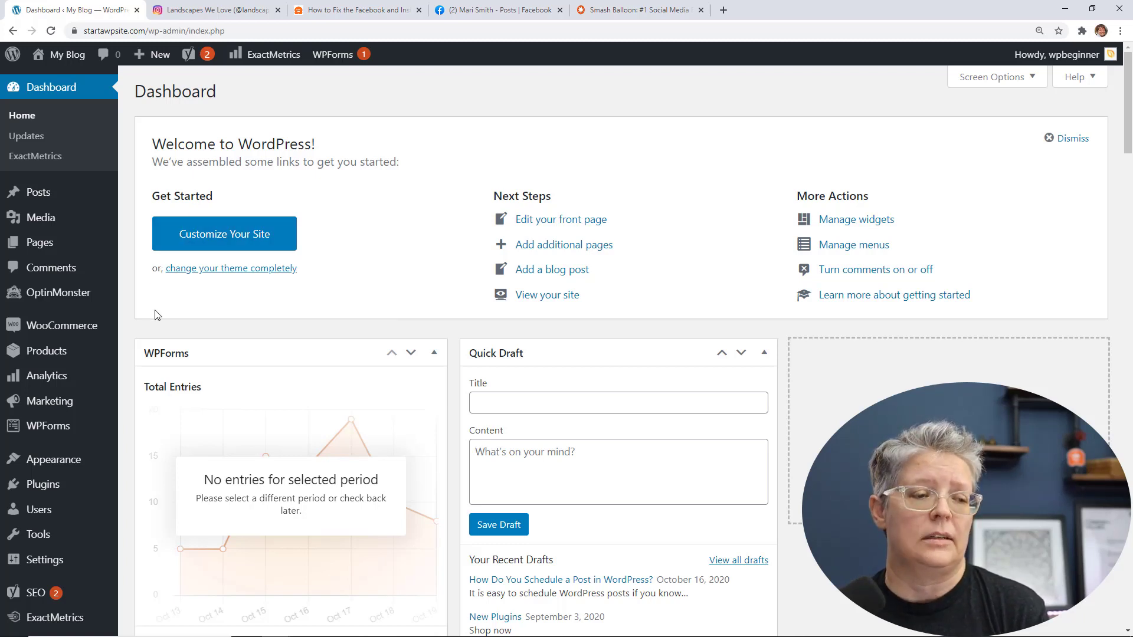
pyautogui.moveTo(43, 484)
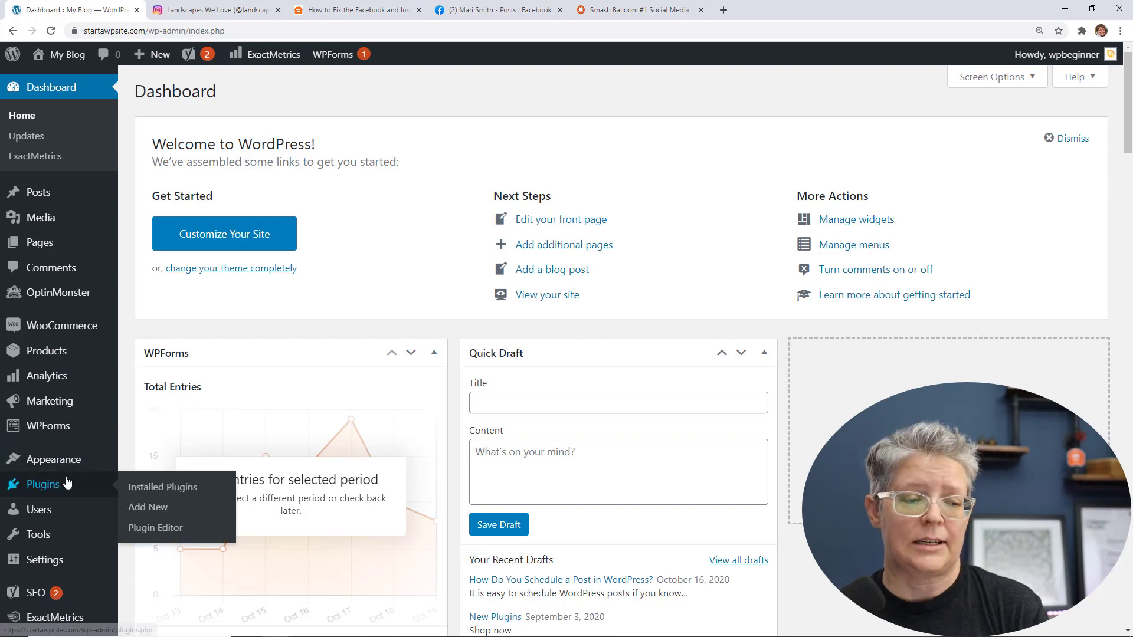
# Find 'smash balloon' under Add New Plugins and install and activate Smash Balloon Social Photo Feed
pyautogui.click(139, 516)
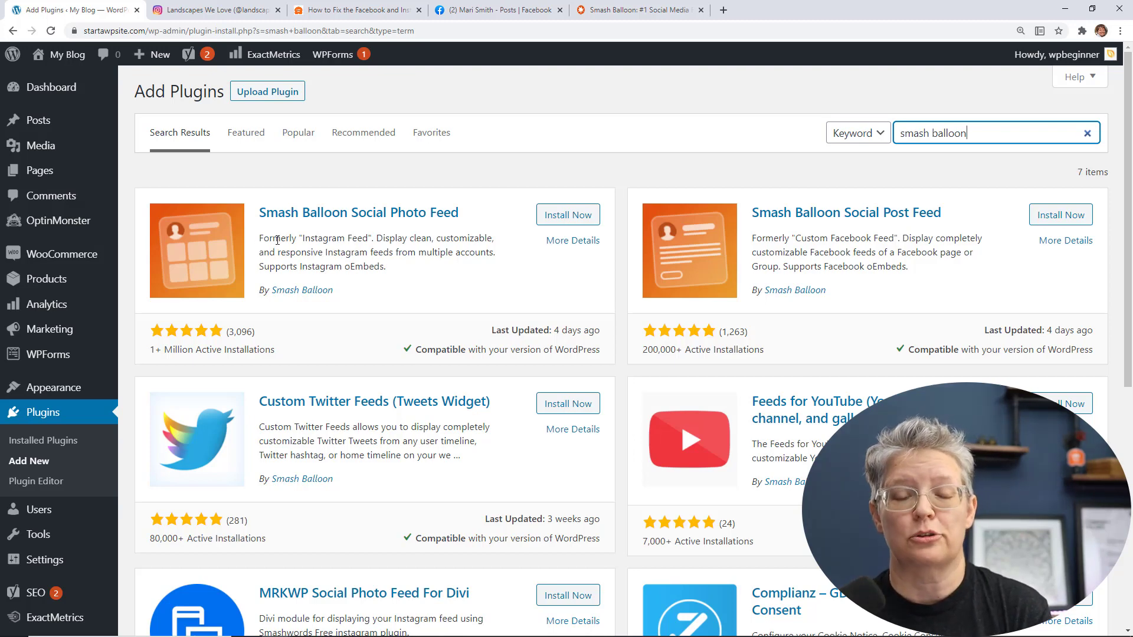
pyautogui.click(568, 220)
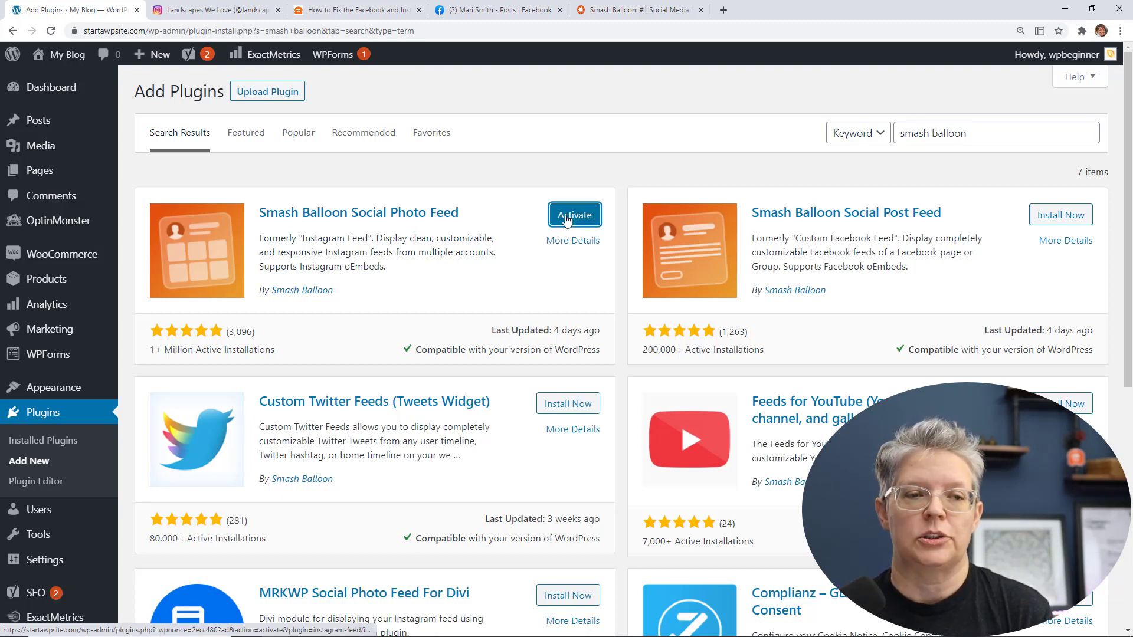
pyautogui.click(566, 216)
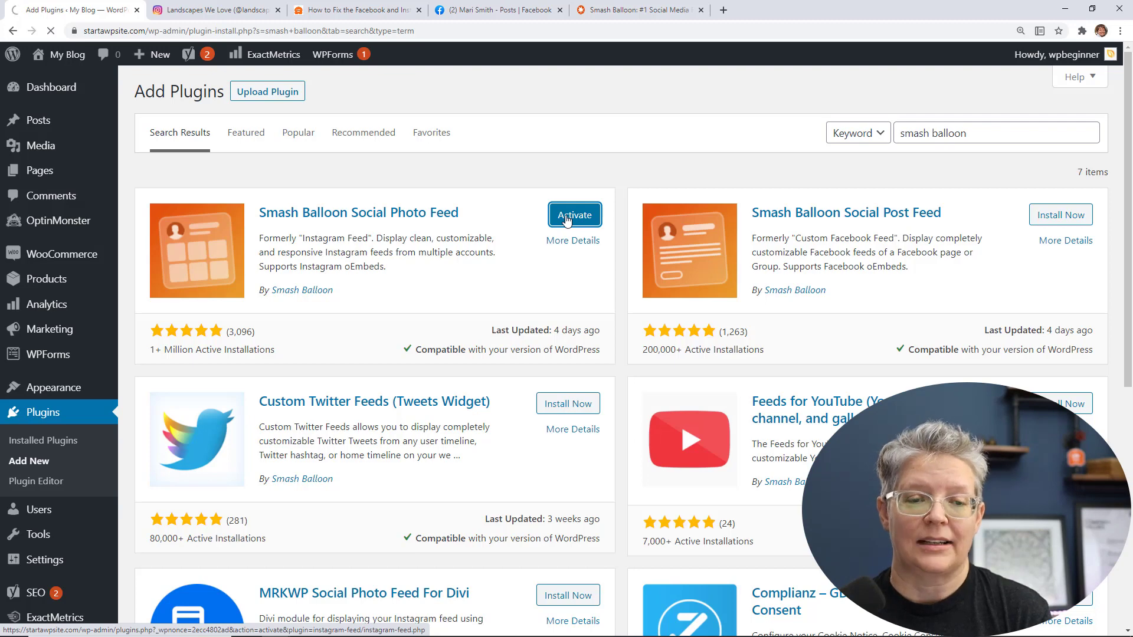
pyautogui.scroll(-2, 342, 276)
pyautogui.scroll(-1, 342, 277)
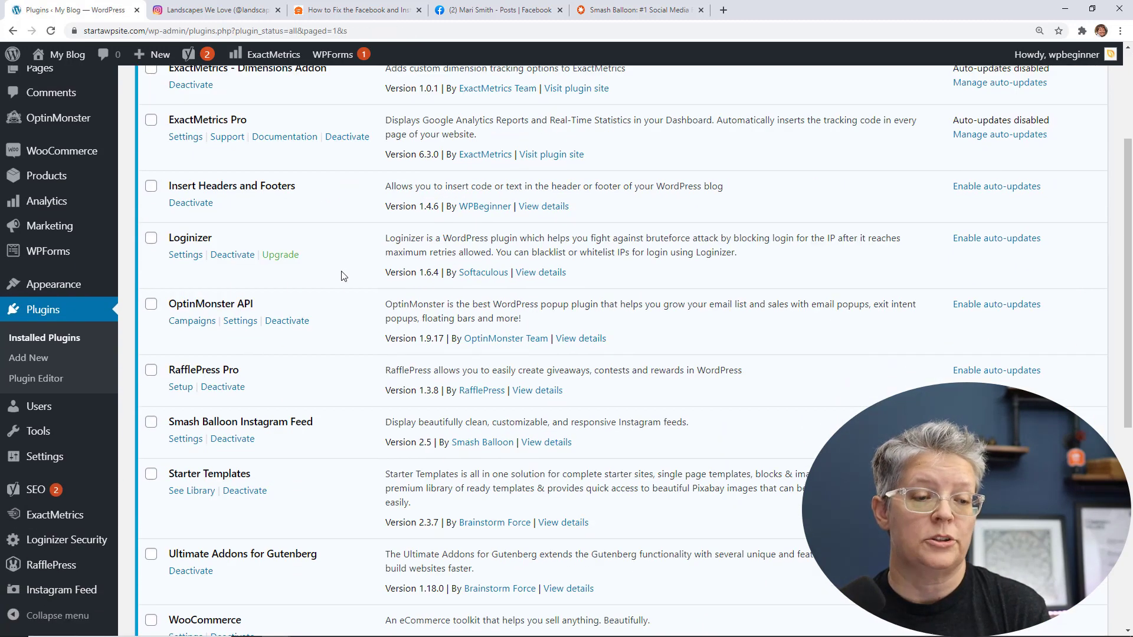
pyautogui.scroll(-1, 342, 277)
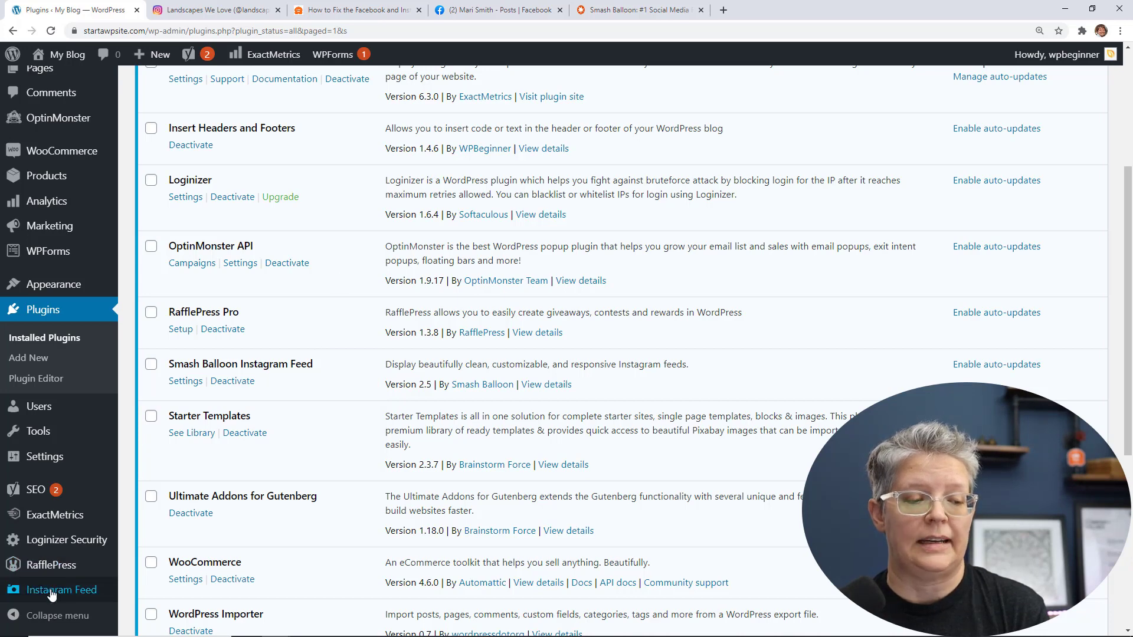
pyautogui.moveTo(61, 590)
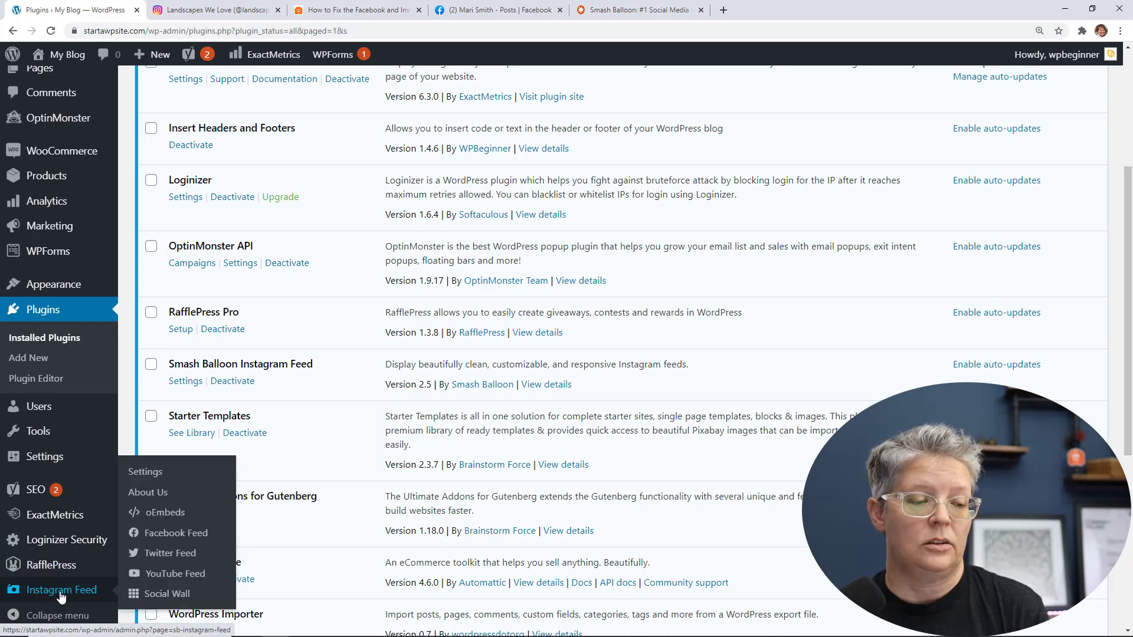
# Go to the Instagram Feed plugin's oEmbeds page from the sidebar
pyautogui.click(163, 518)
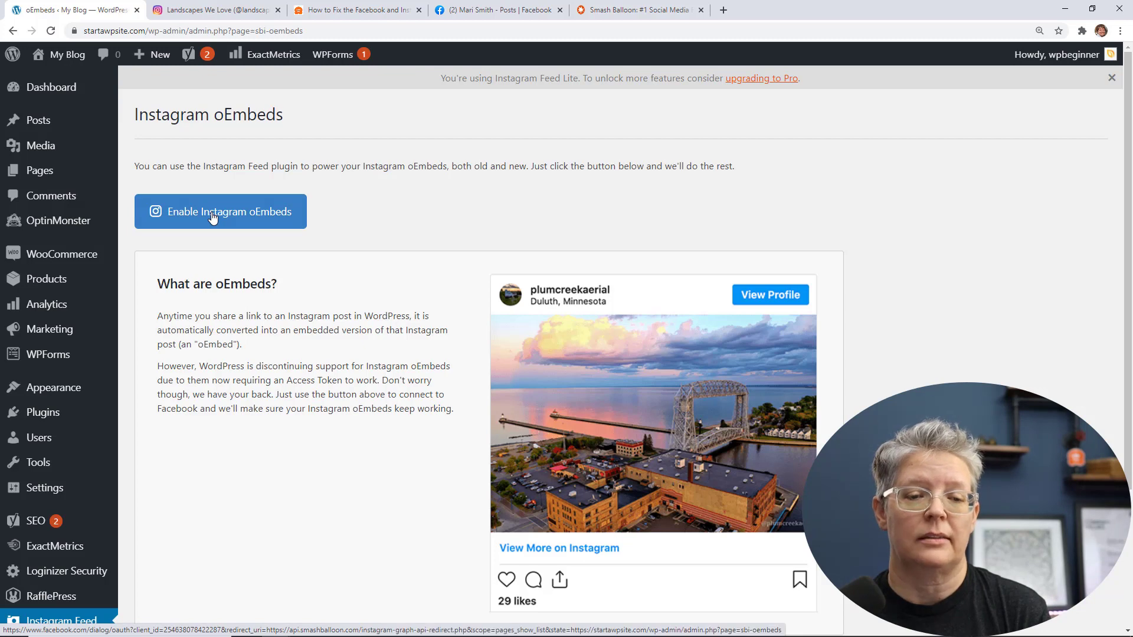
# Enable Instagram oEmbeds and connect the site to Facebook with the logged-in account
pyautogui.click(213, 219)
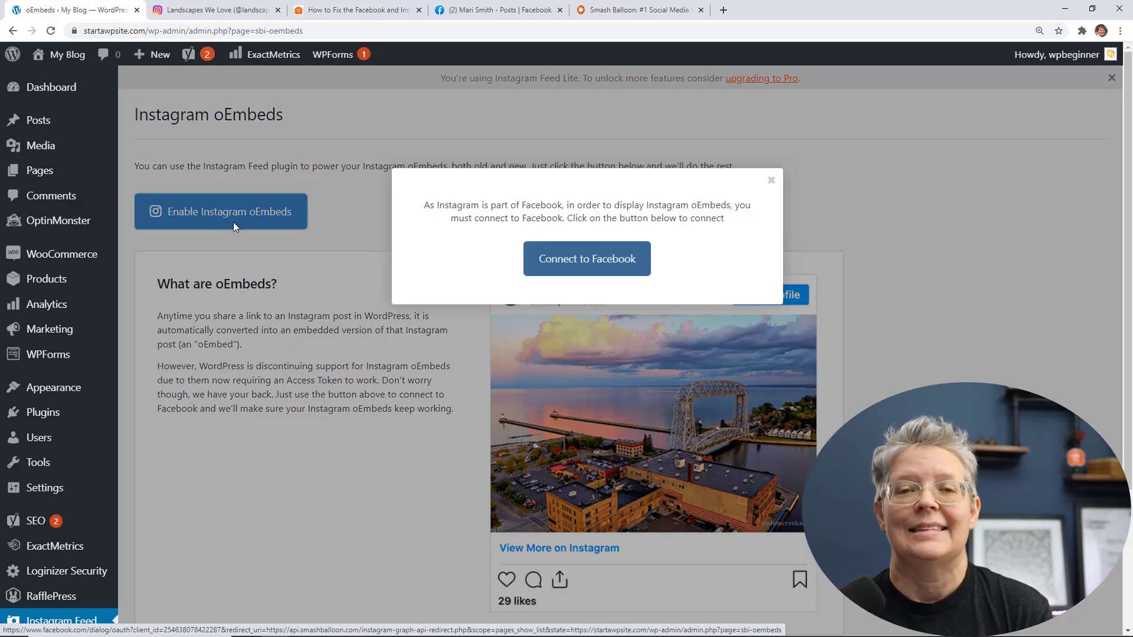
pyautogui.click(603, 269)
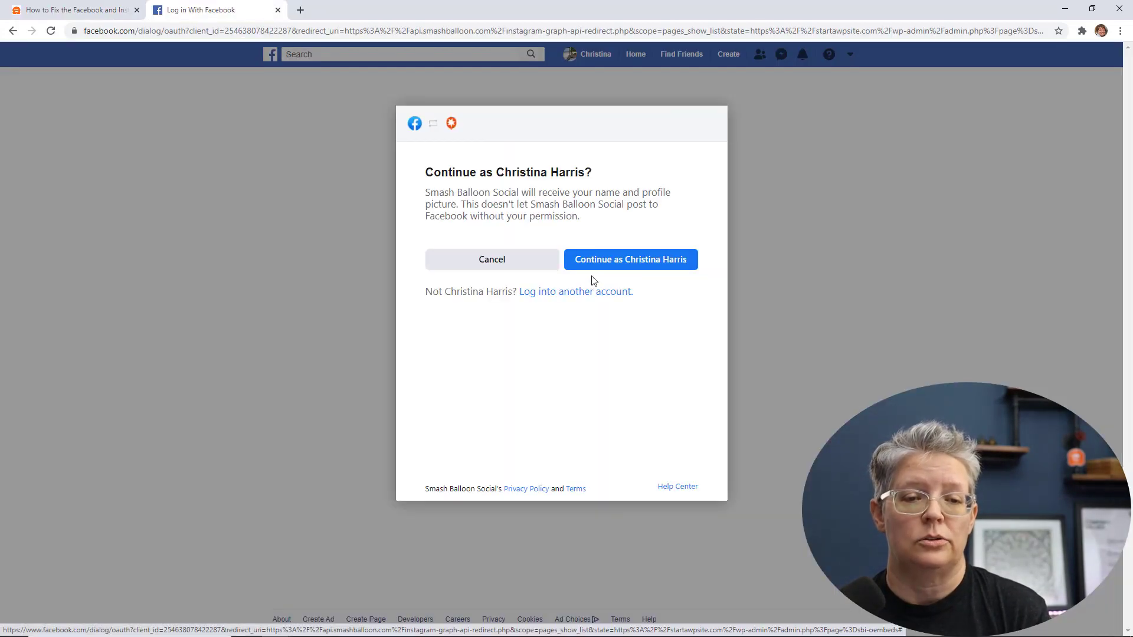
pyautogui.click(593, 265)
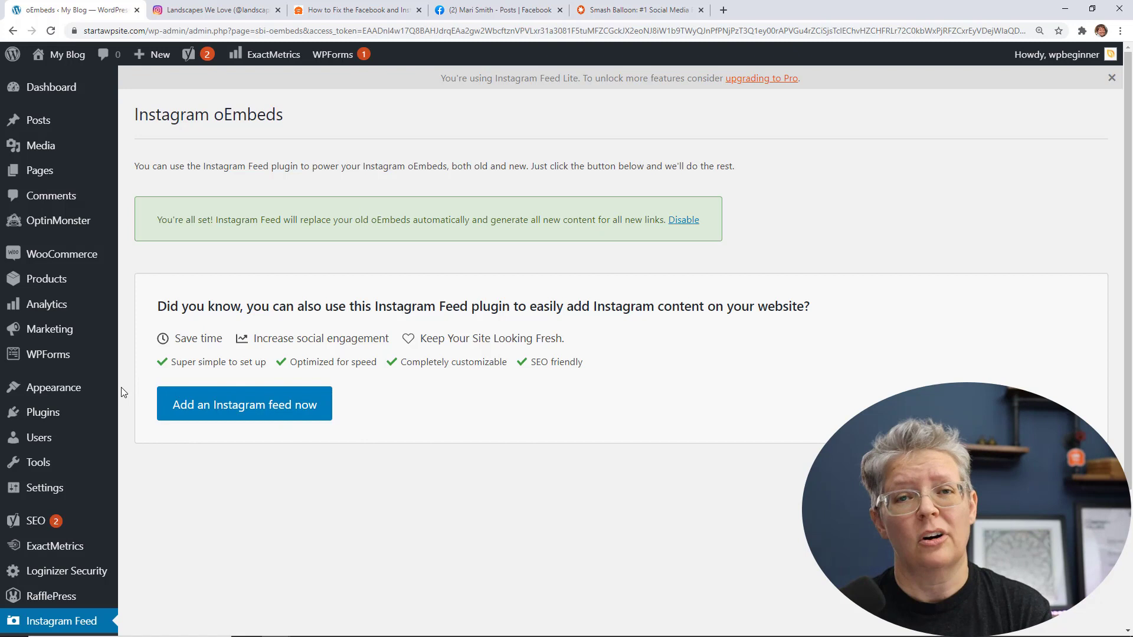
pyautogui.moveTo(42, 412)
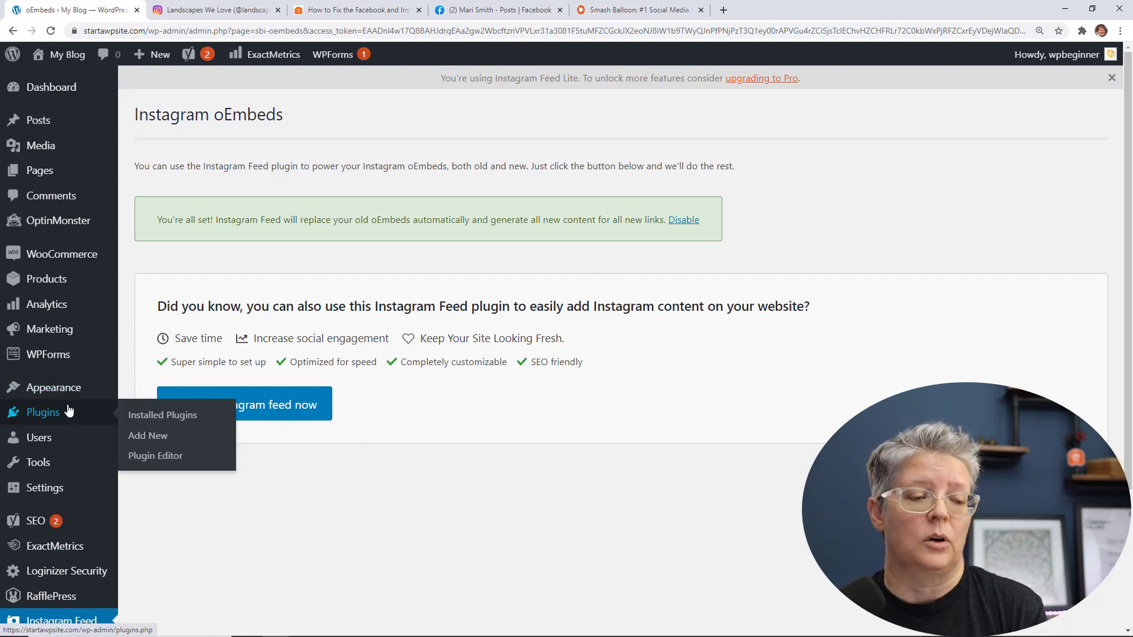
# Search 'smash balloon' and install and activate Smash Balloon Social Post Feed
pyautogui.click(160, 441)
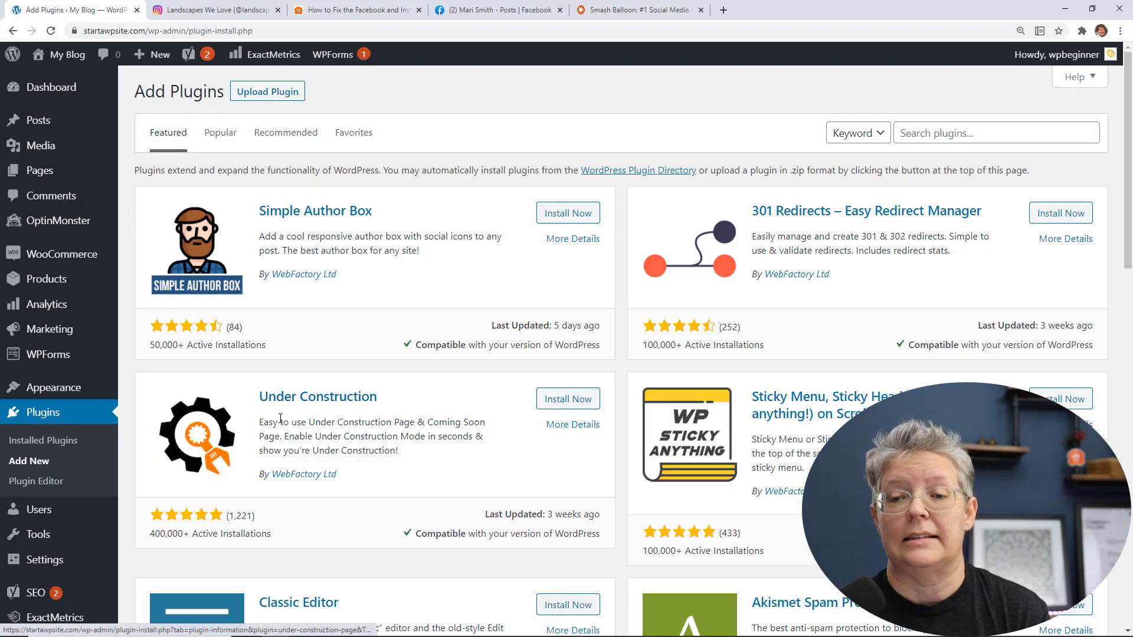
pyautogui.click(947, 135)
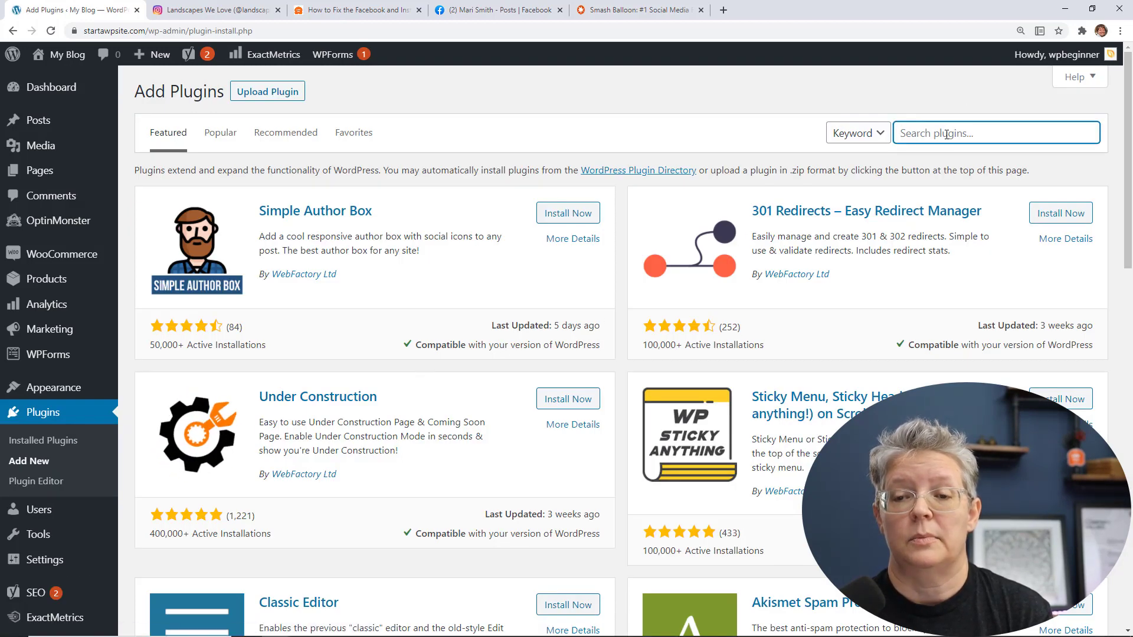
pyautogui.write('smash balloon')
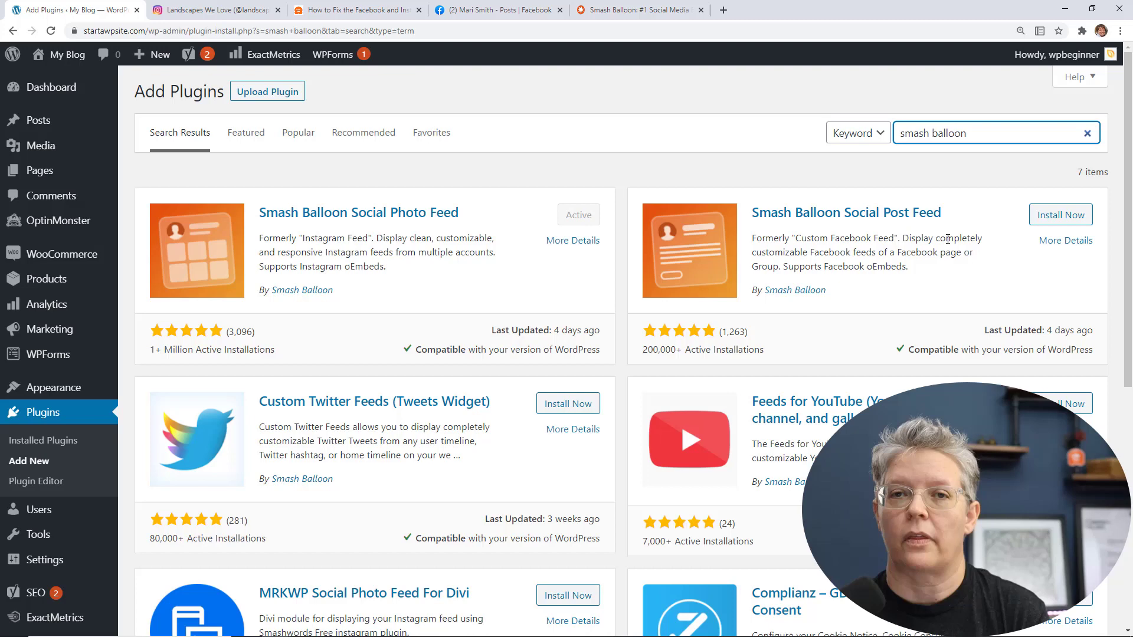
pyautogui.click(1060, 221)
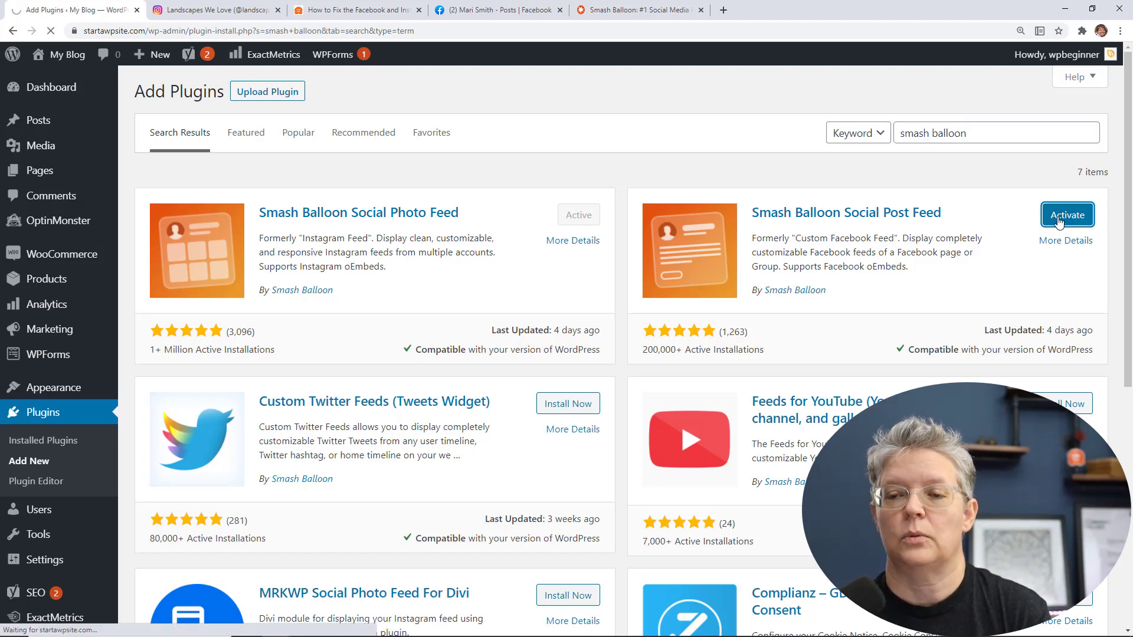
pyautogui.scroll(-1, 356, 376)
pyautogui.scroll(-2, 356, 376)
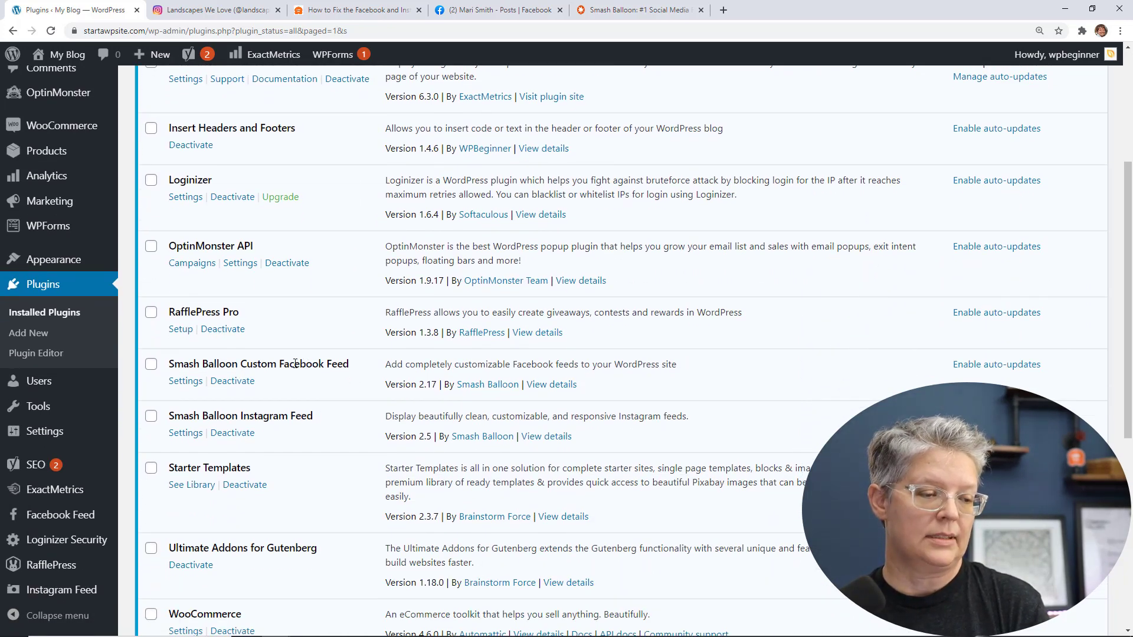
pyautogui.moveTo(60, 515)
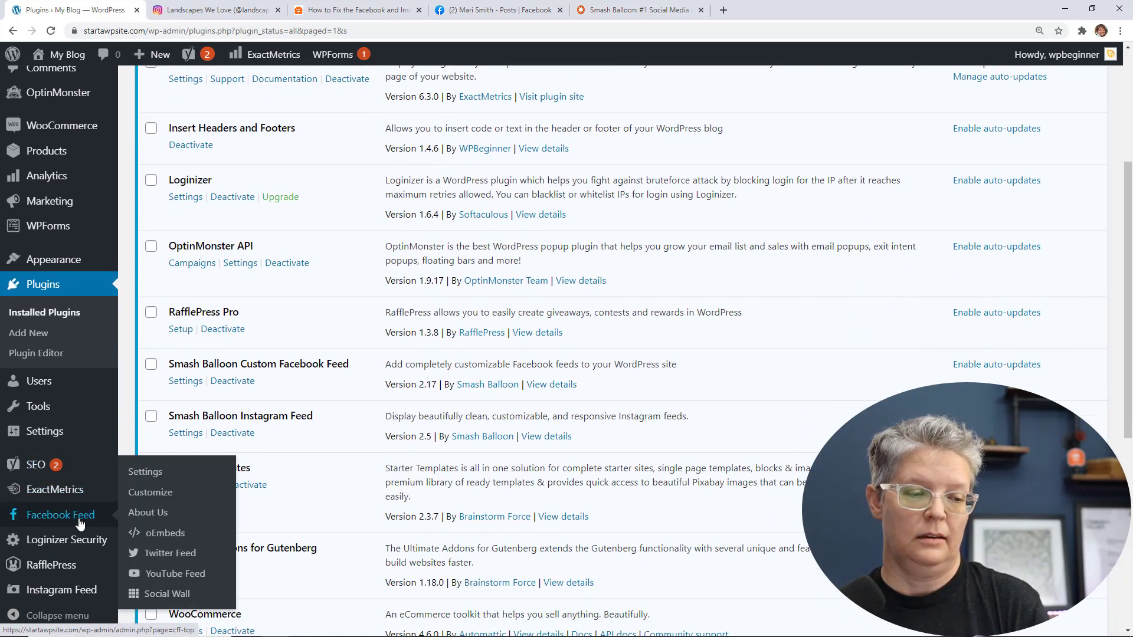
# Confirm Facebook oEmbeds are enabled, then switch to the Search Engine Journal article
pyautogui.click(161, 538)
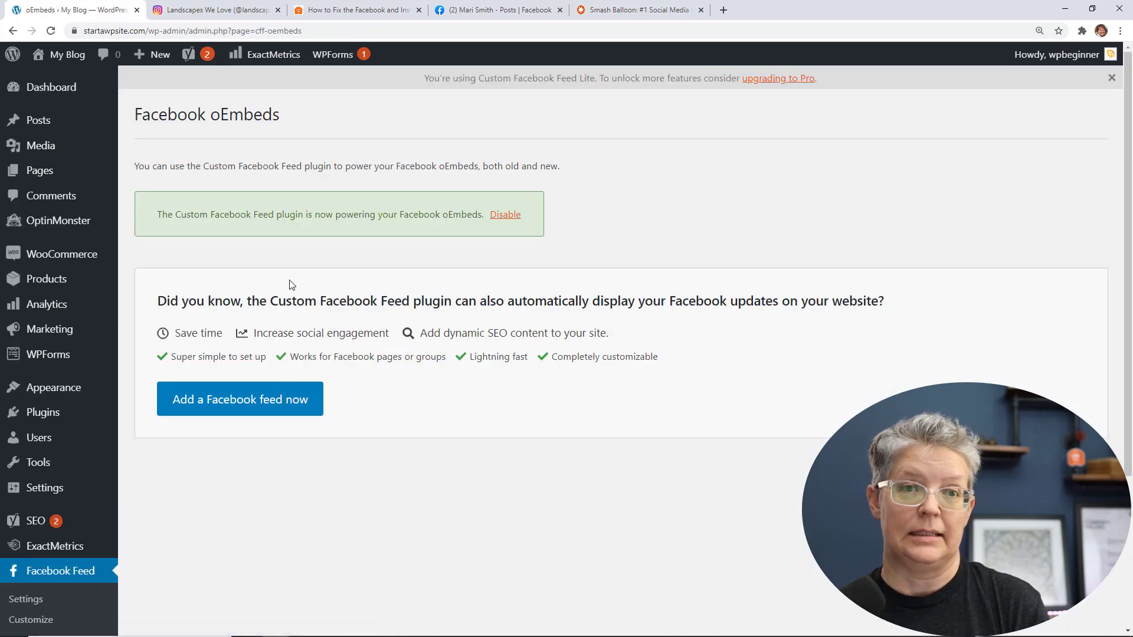
pyautogui.hotkey('ctrl', '3')
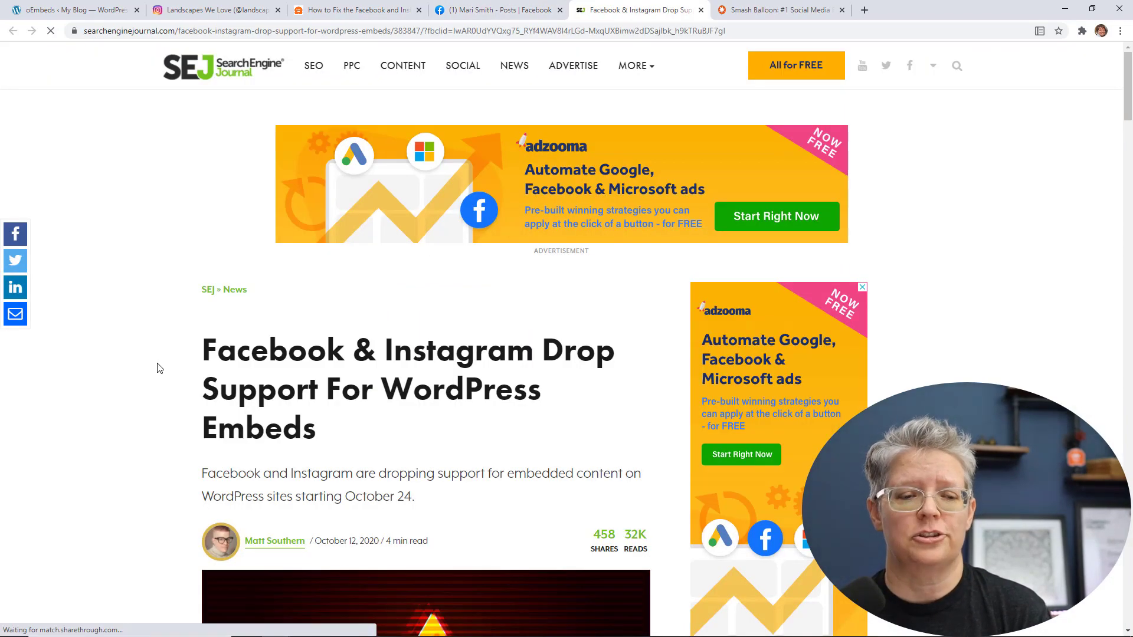
pyautogui.scroll(-1, 169, 365)
pyautogui.scroll(-3, 157, 368)
pyautogui.scroll(-3, 158, 369)
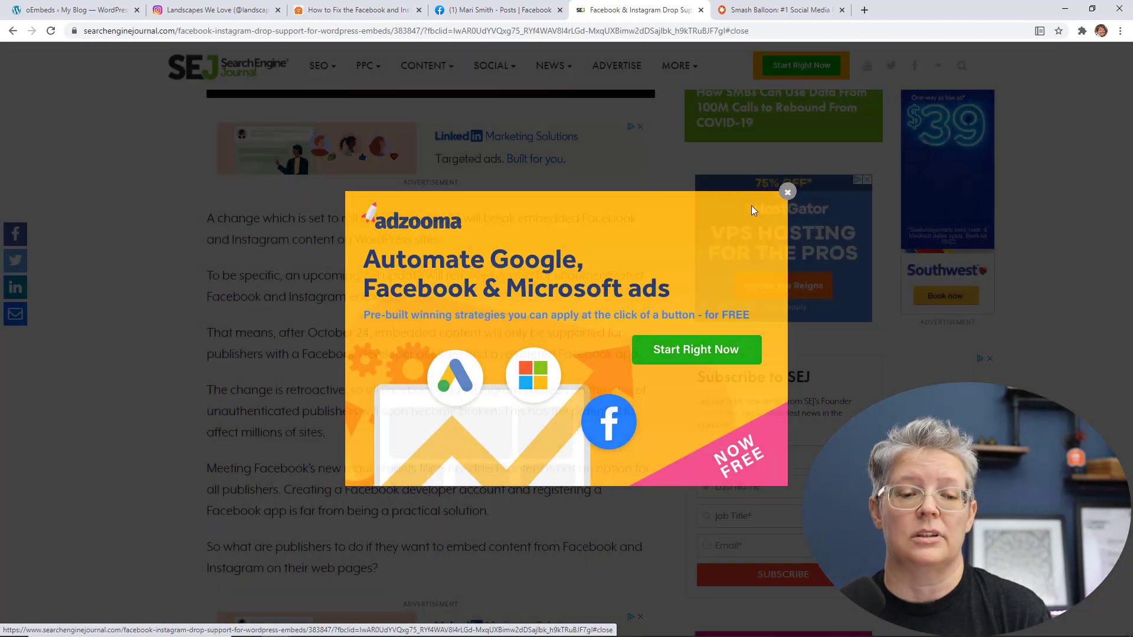
pyautogui.click(787, 194)
pyautogui.scroll(-2, 180, 373)
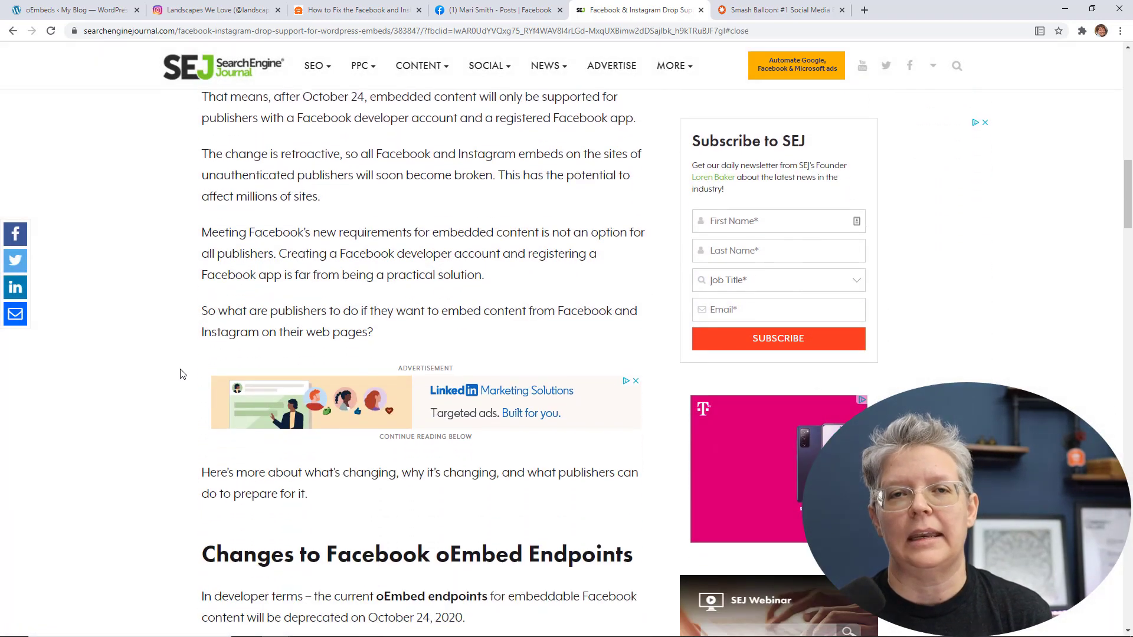